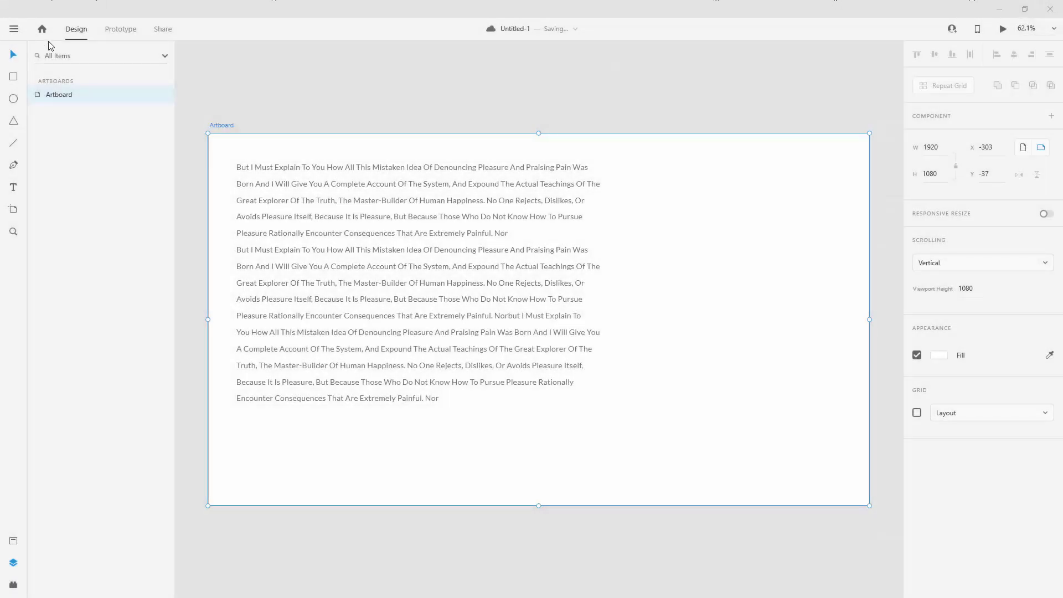
Visit the Home screen briefly, then return to the 1920×1080 Untitled-1 artboard.
{"action": "left_click", "coordinate": [45, 35]}
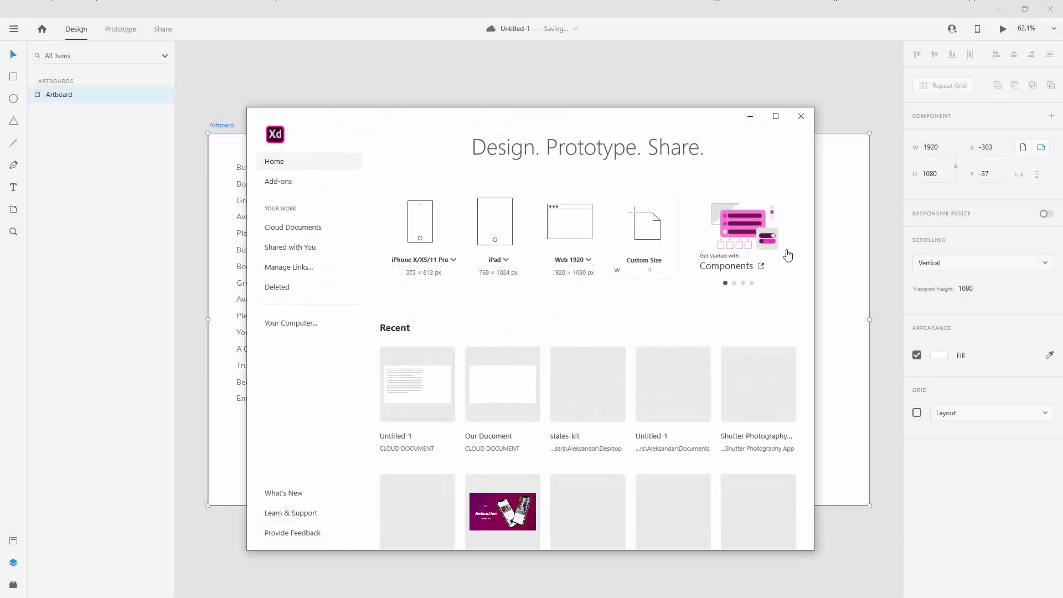
{"action": "left_click", "coordinate": [801, 116]}
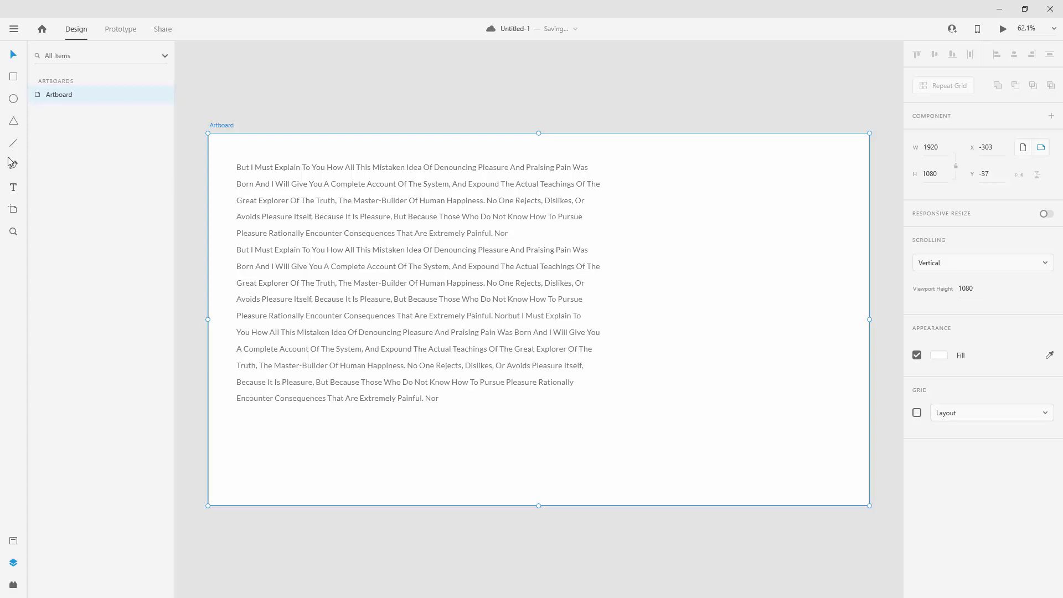
Browse the artboard device size presets, then switch back to the Select tool.
{"action": "left_click", "coordinate": [14, 211]}
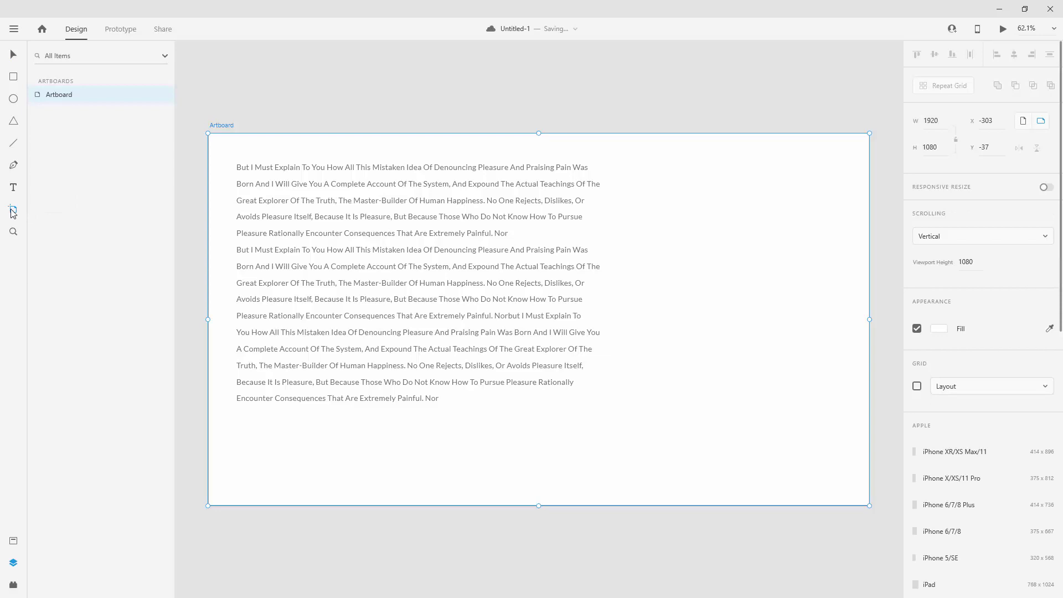
{"action": "scroll", "coordinate": [959, 358], "scroll_direction": "down", "scroll_amount": 6}
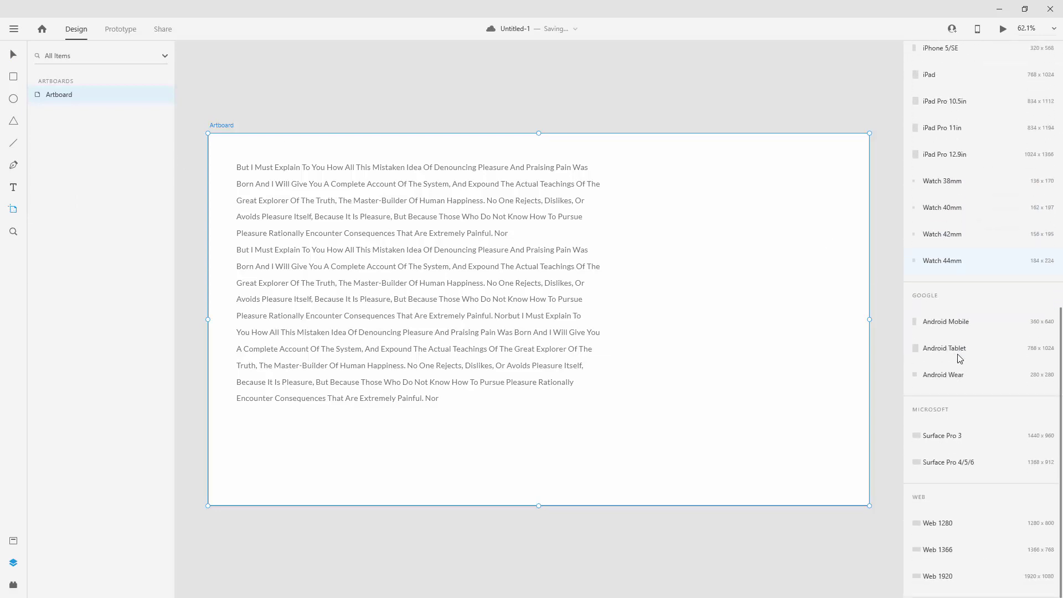
{"action": "scroll", "coordinate": [956, 255], "scroll_direction": "up", "scroll_amount": 6}
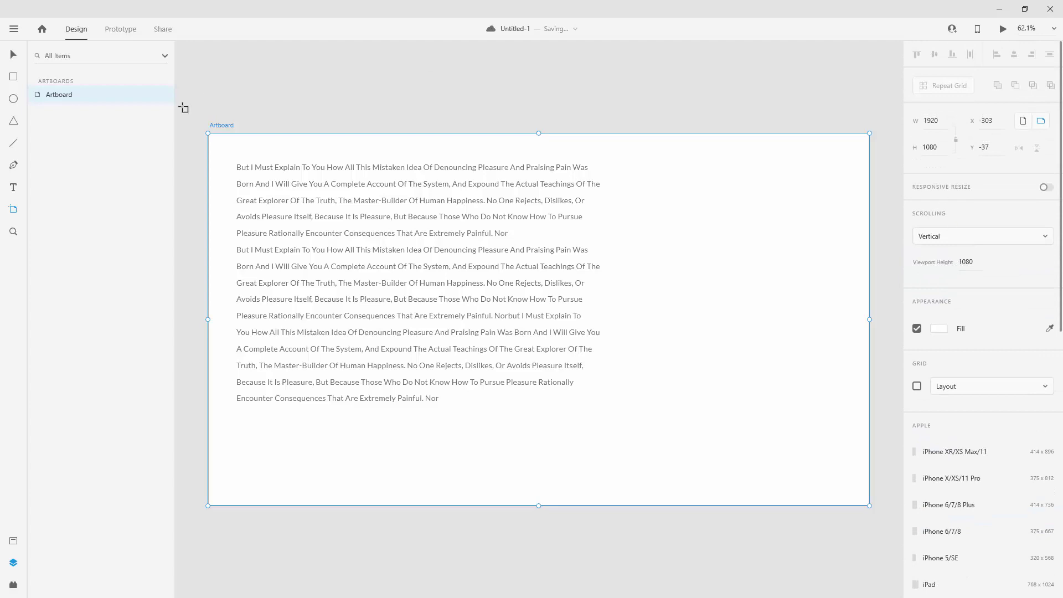
{"action": "key", "text": "v"}
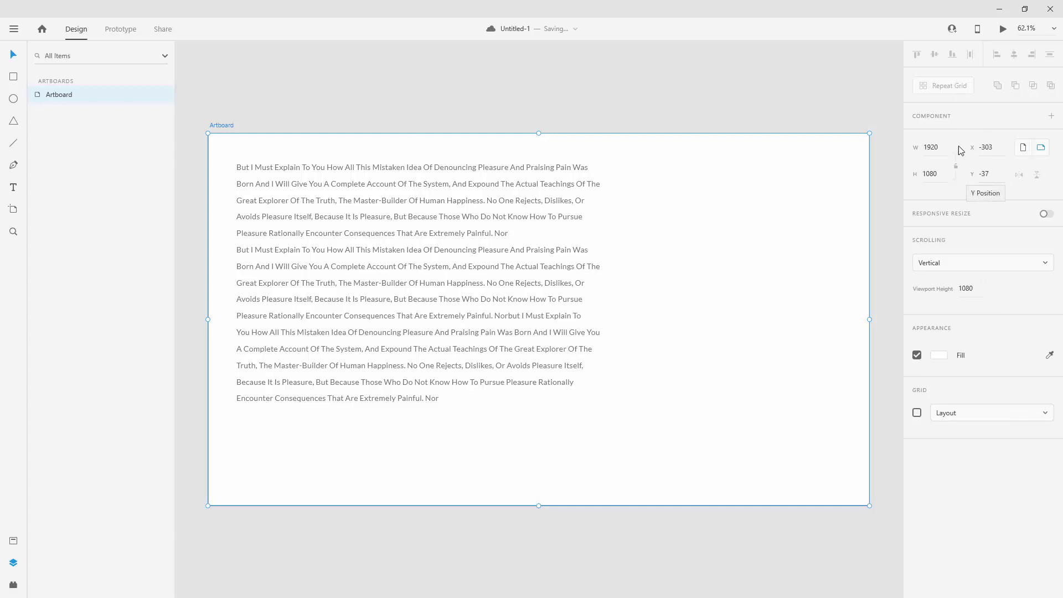
{"action": "left_click", "coordinate": [930, 147]}
{"action": "left_click", "coordinate": [930, 173]}
{"action": "key", "text": "Return"}
{"action": "left_click", "coordinate": [1022, 148]}
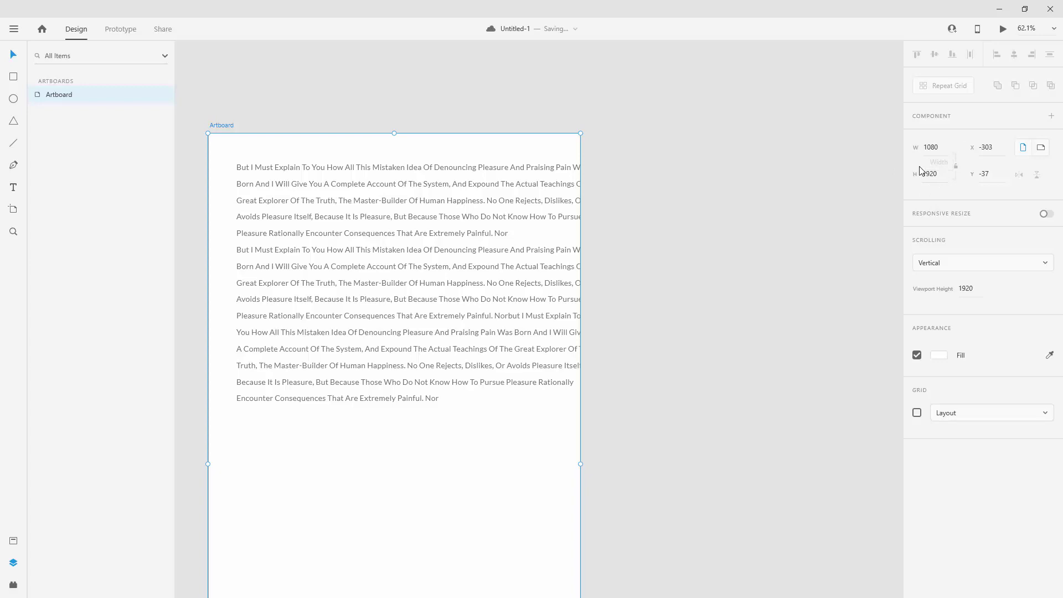
{"action": "left_click", "coordinate": [1041, 148]}
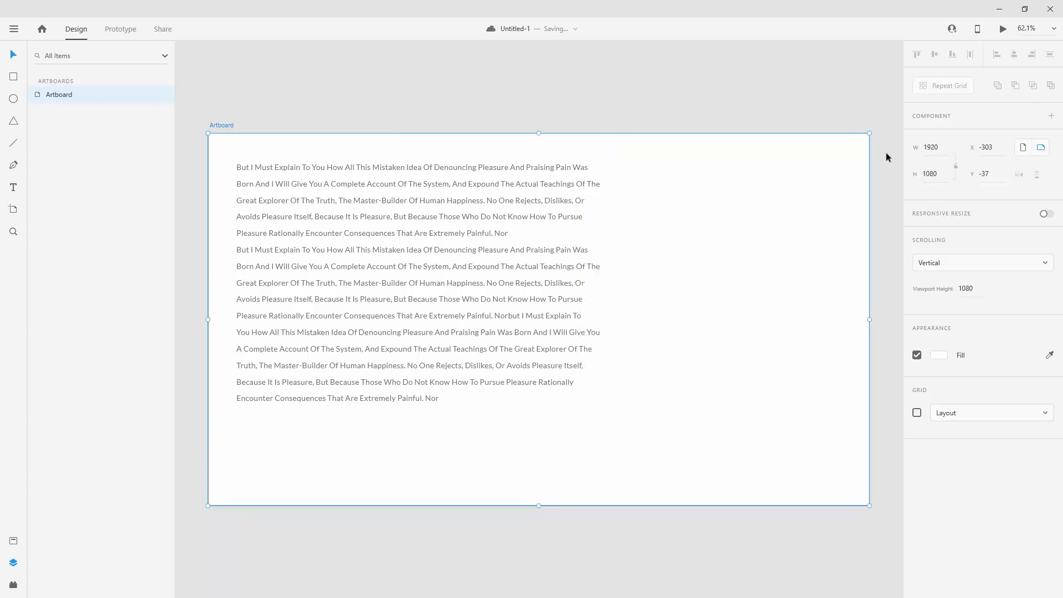
Enable Responsive Resize, test-narrow the artboard from its right edge, then undo back to 1920 wide.
{"action": "left_click", "coordinate": [1046, 214]}
{"action": "left_click_drag", "start_coordinate": [869, 319], "coordinate": [645, 315]}
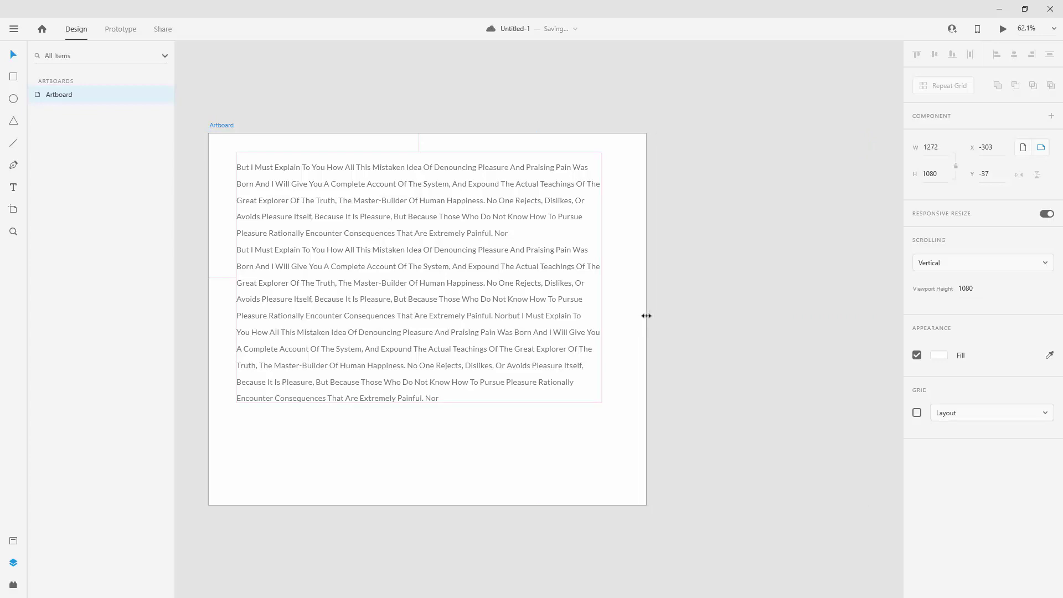
{"action": "left_click_drag", "start_coordinate": [646, 315], "coordinate": [738, 289]}
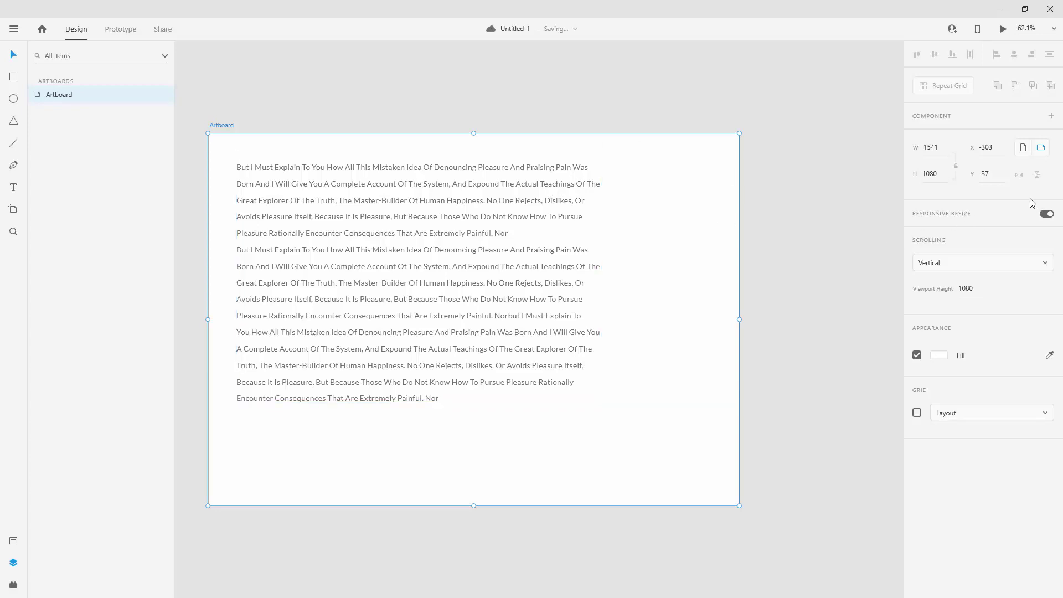
{"action": "key", "text": "ctrl+z"}
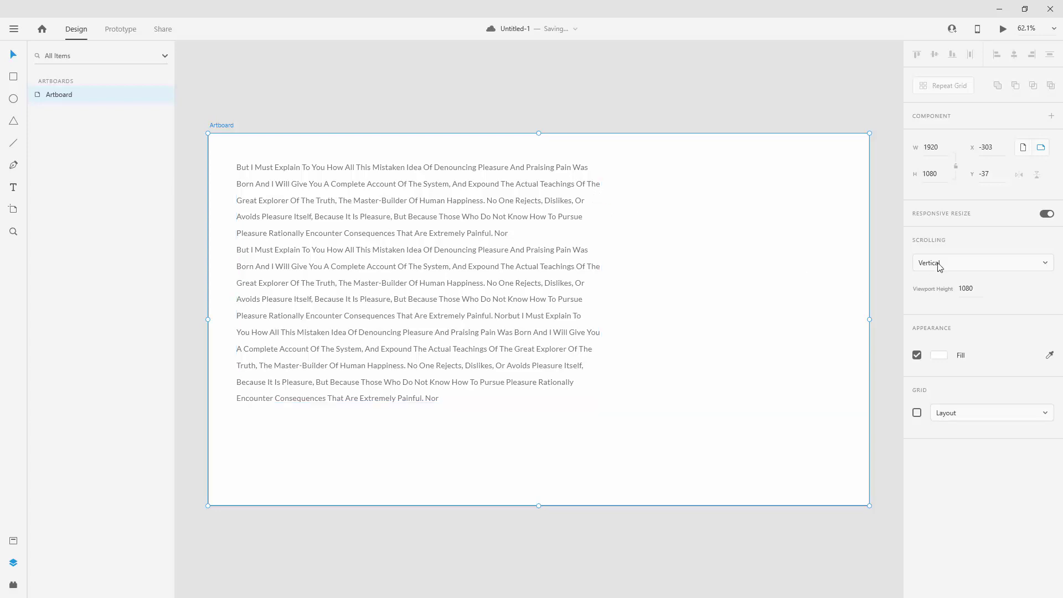
{"action": "left_click", "coordinate": [968, 266]}
{"action": "left_click", "coordinate": [952, 264]}
{"action": "left_click_drag", "start_coordinate": [973, 287], "coordinate": [946, 287]}
{"action": "left_click_drag", "start_coordinate": [537, 505], "coordinate": [532, 573]}
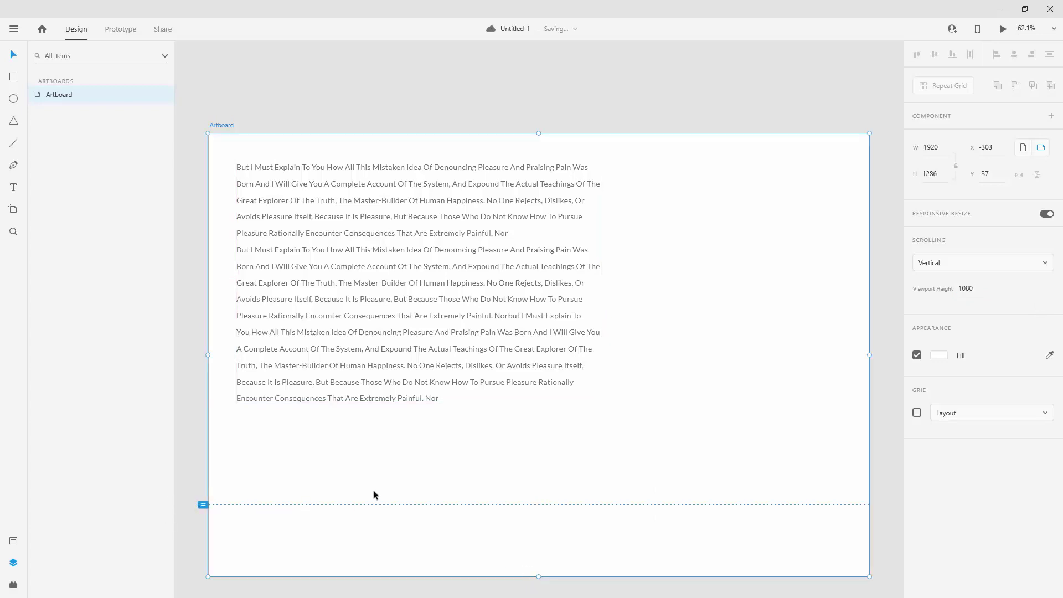
{"action": "left_click_drag", "start_coordinate": [204, 502], "coordinate": [202, 565]}
{"action": "key", "text": "ctrl+z"}
{"action": "left_click_drag", "start_coordinate": [538, 576], "coordinate": [538, 505]}
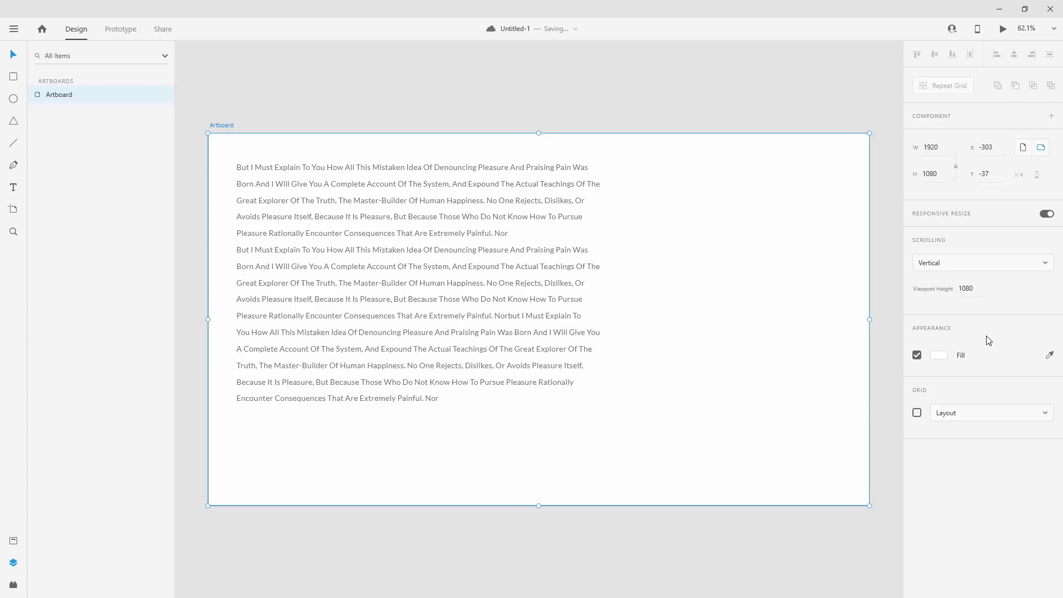
{"action": "left_click", "coordinate": [1049, 355]}
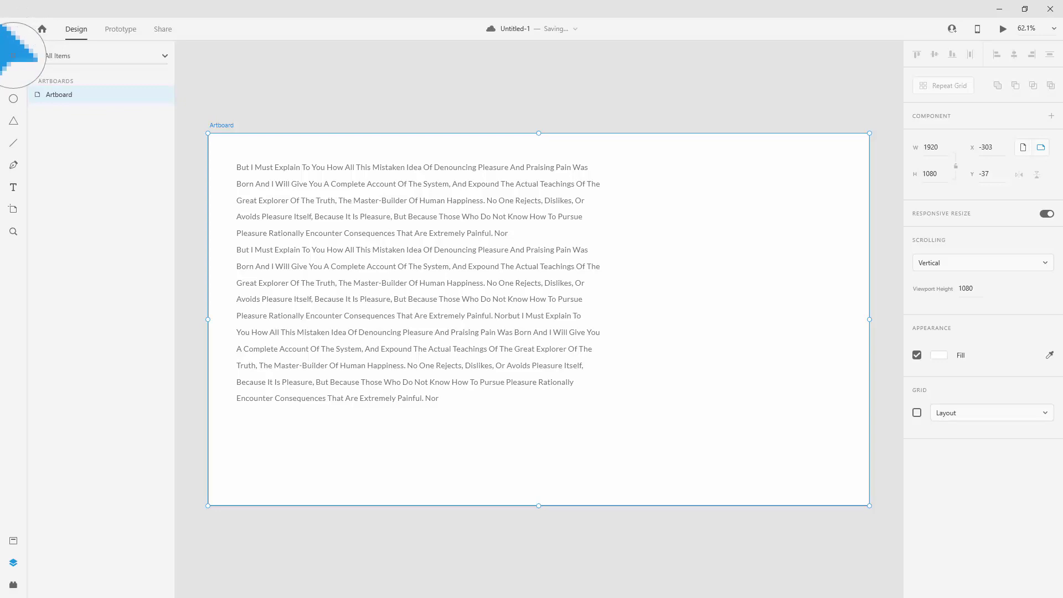
{"action": "left_click", "coordinate": [13, 53]}
{"action": "key", "text": "ctrl+z"}
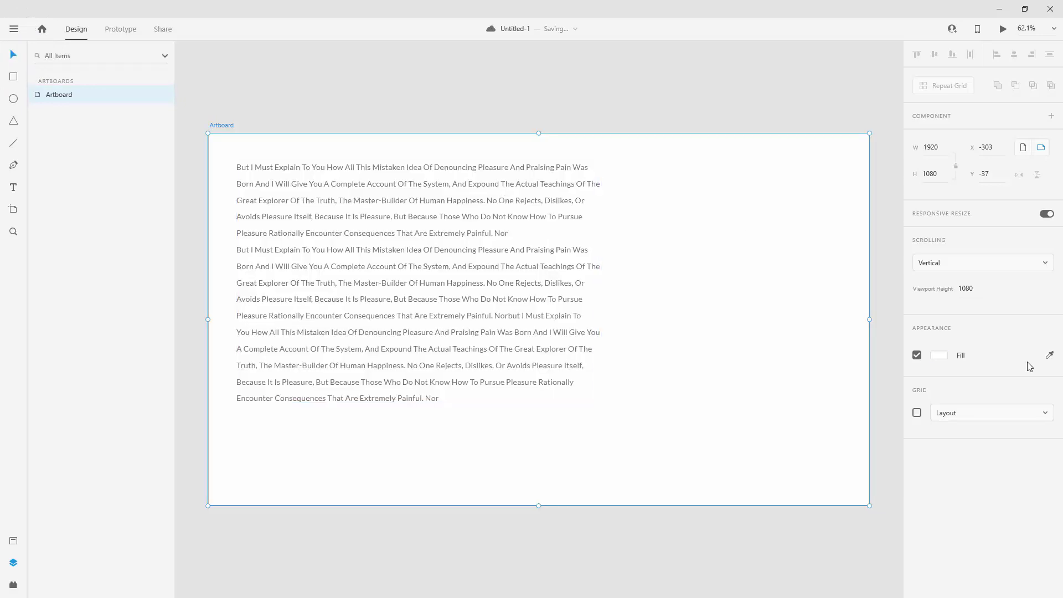
{"action": "left_click", "coordinate": [939, 355]}
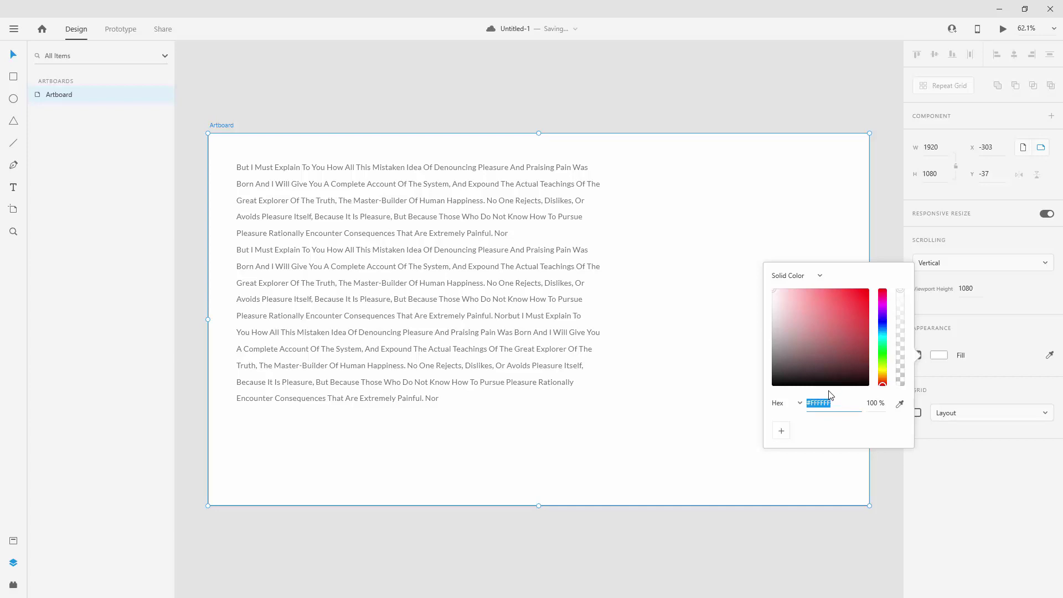
{"action": "left_click", "coordinate": [796, 275]}
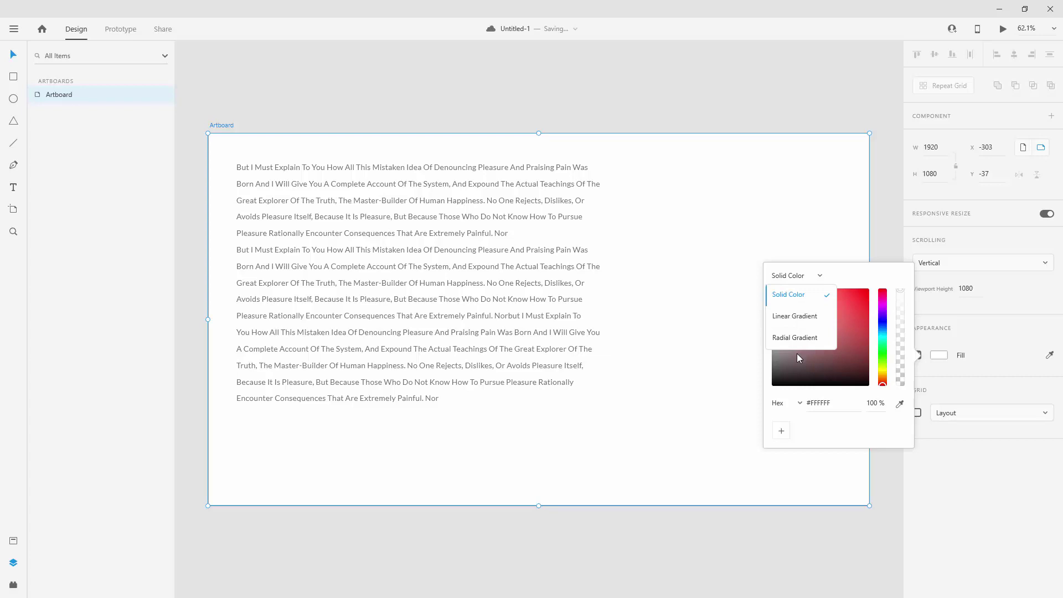
{"action": "left_click", "coordinate": [796, 338]}
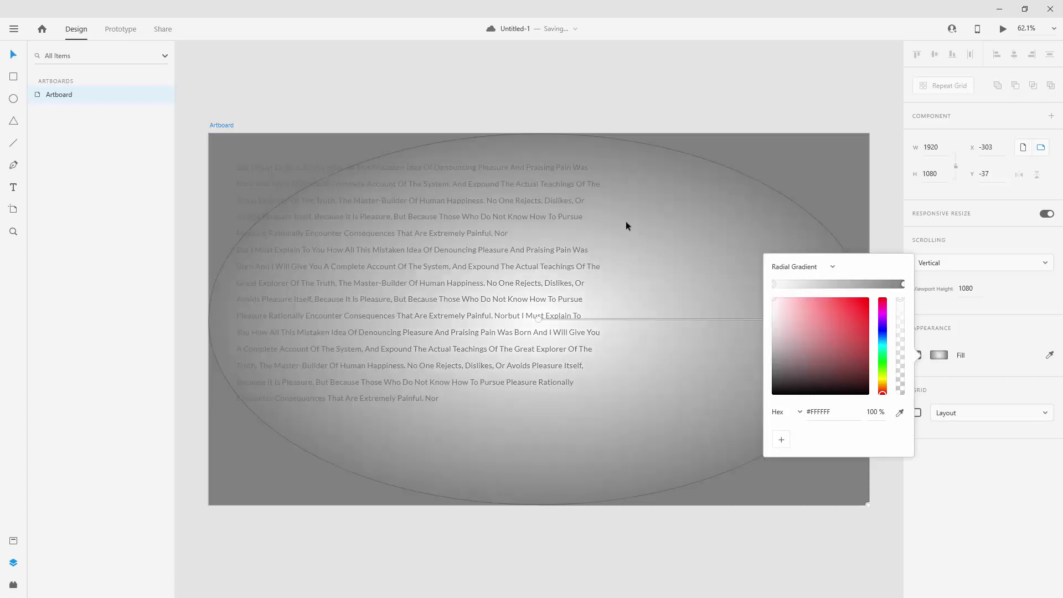
{"action": "left_click", "coordinate": [695, 83]}
{"action": "key", "text": "ctrl+z"}
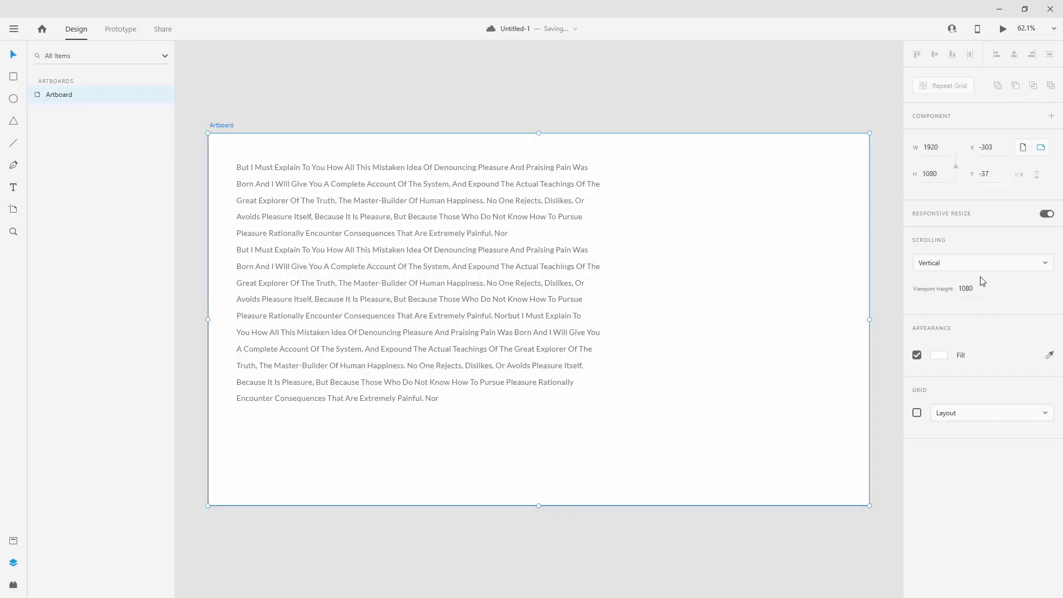